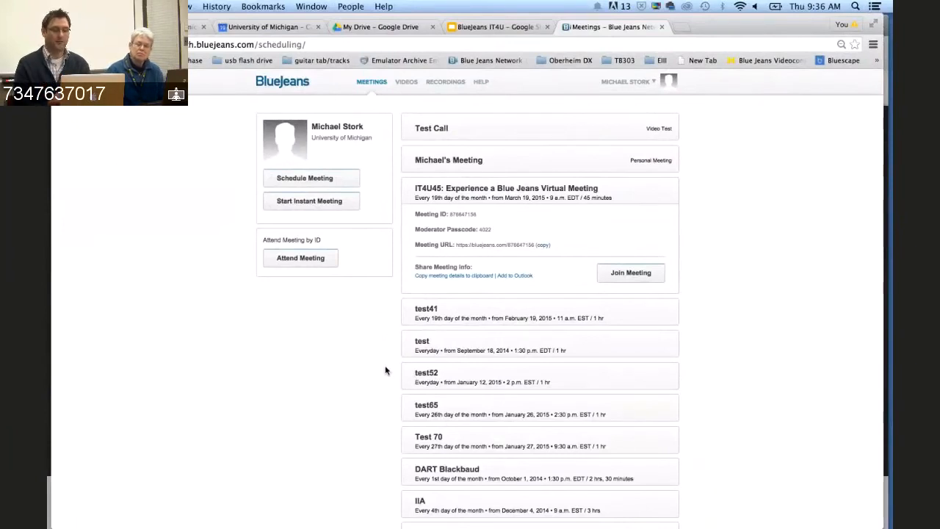
# - Start scheduling a new meeting and title it "for someone else"
pyautogui.click(322, 186)
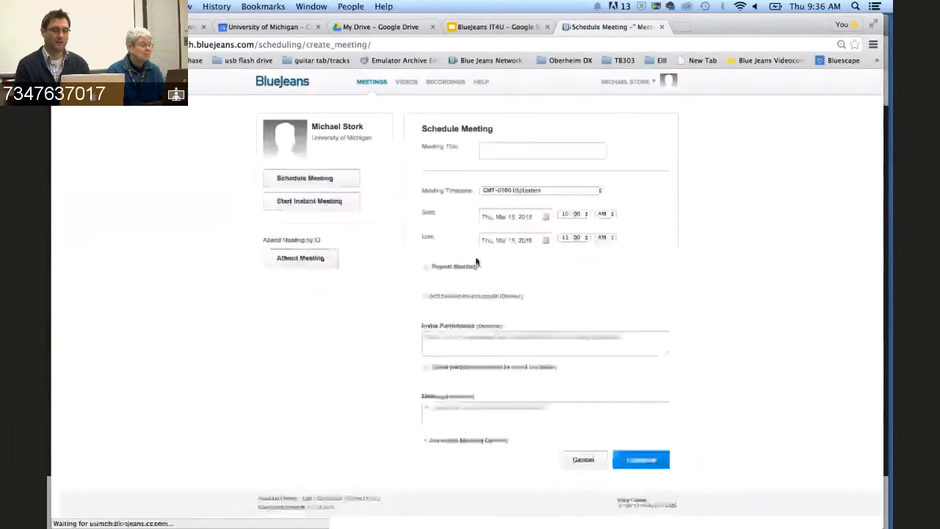
pyautogui.click(550, 151)
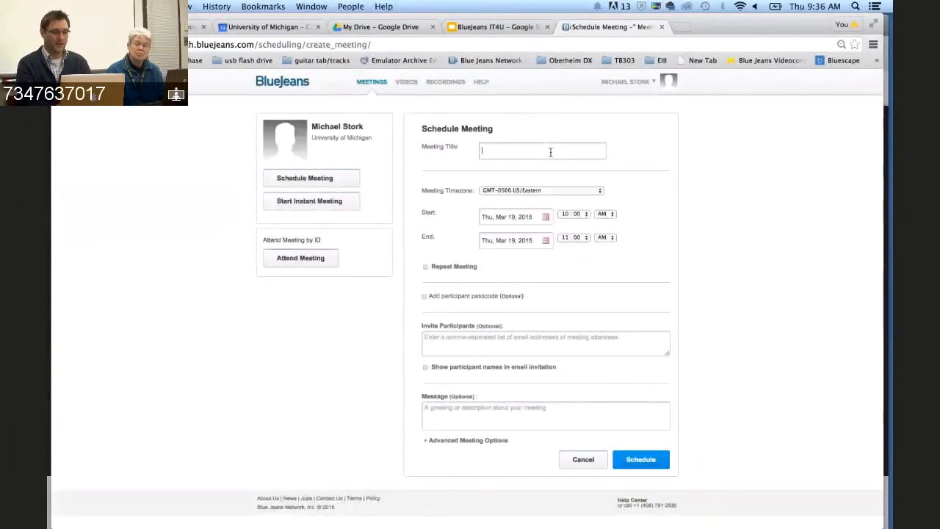
pyautogui.write('for someone ')
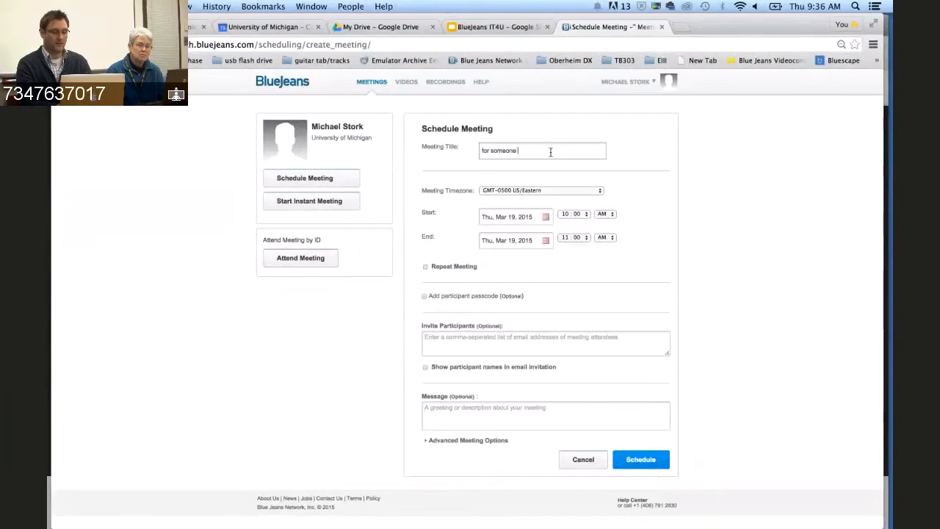
pyautogui.write('else')
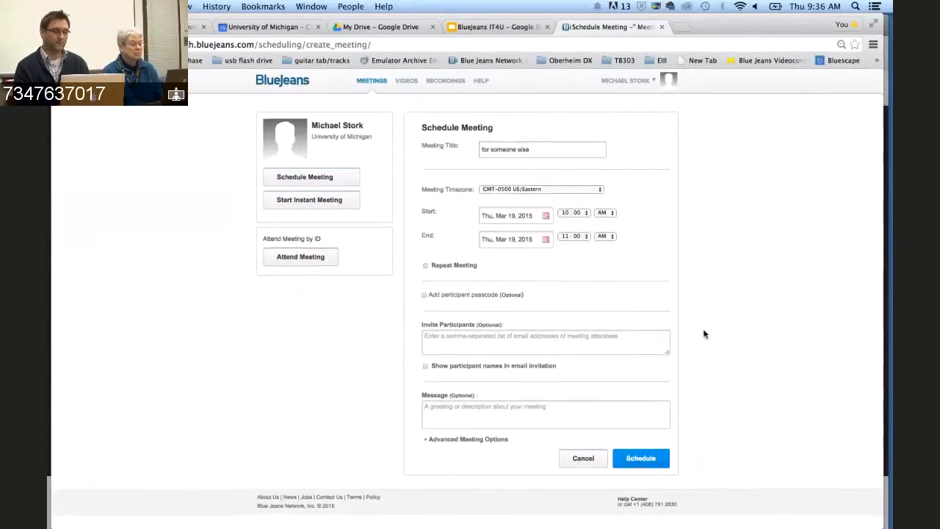
# - Make the meeting repeat, with a monthly recurrence
pyautogui.click(425, 267)
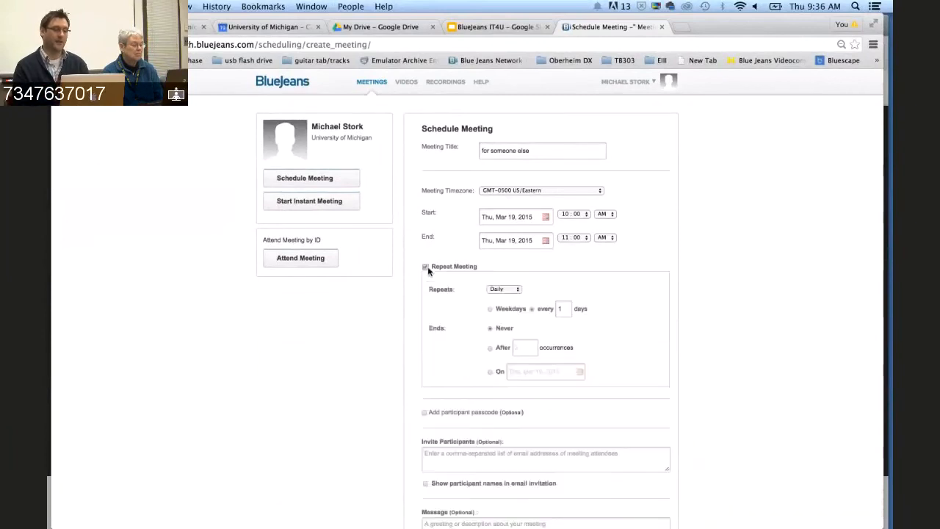
pyautogui.click(492, 289)
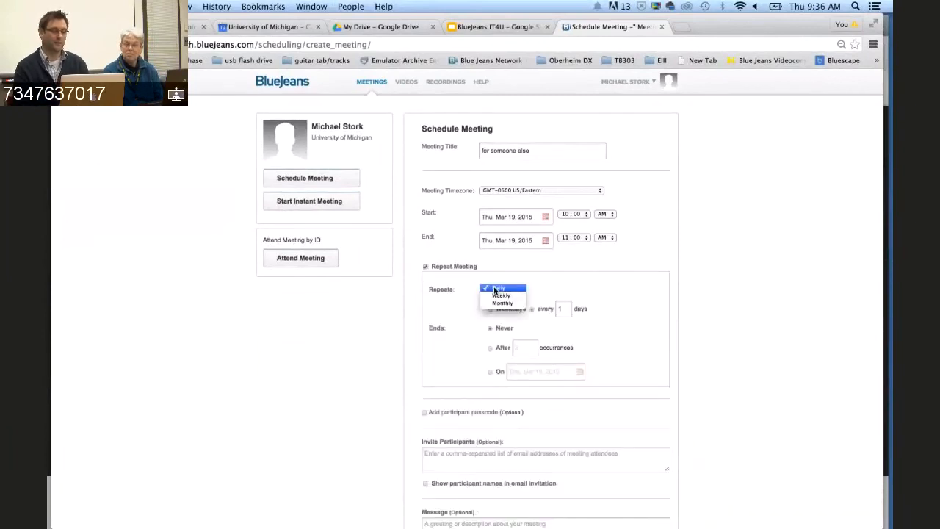
pyautogui.click(502, 302)
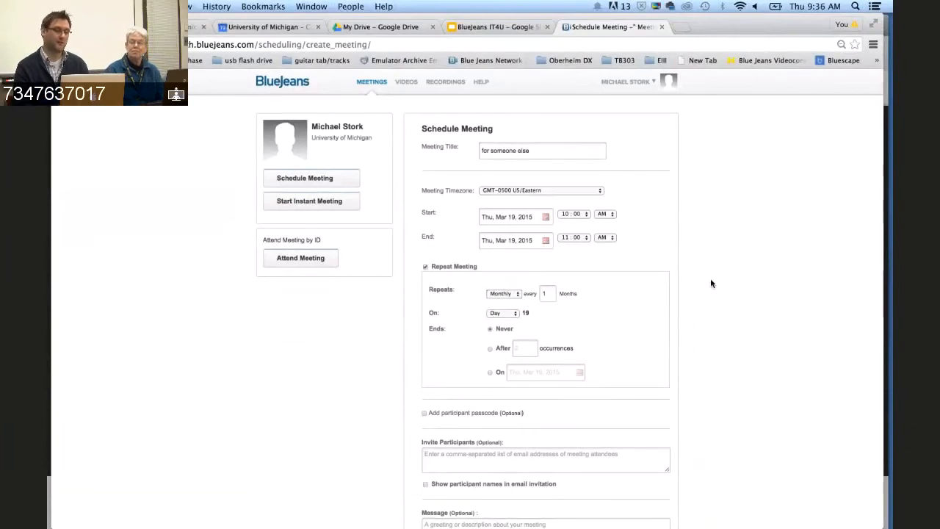
# - Expand the advanced meeting options, review them, and schedule the meeting
pyautogui.scroll(-1, 711, 282)
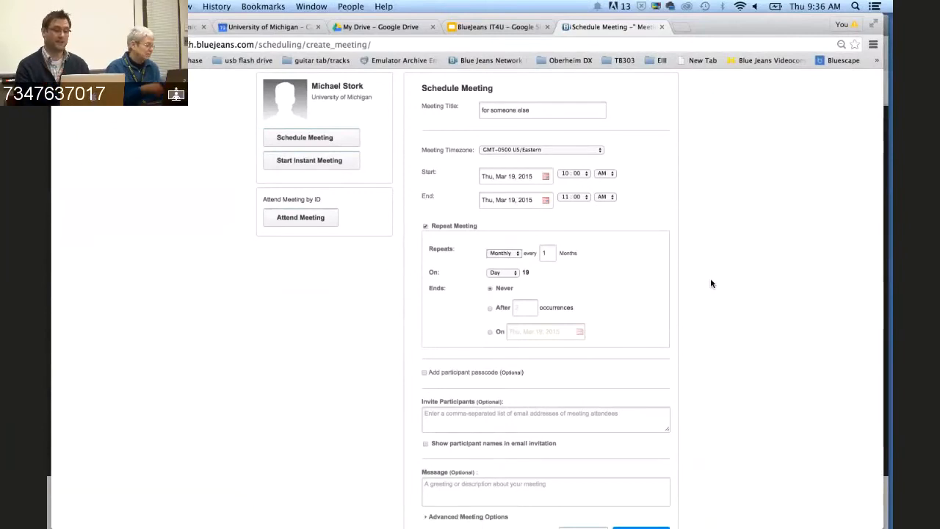
pyautogui.scroll(-2, 710, 282)
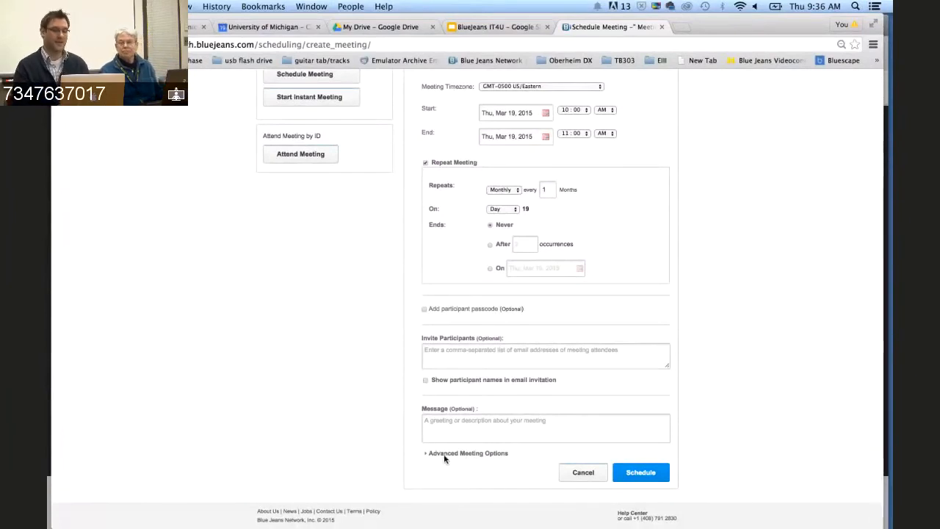
pyautogui.click(440, 456)
pyautogui.scroll(-5, 327, 449)
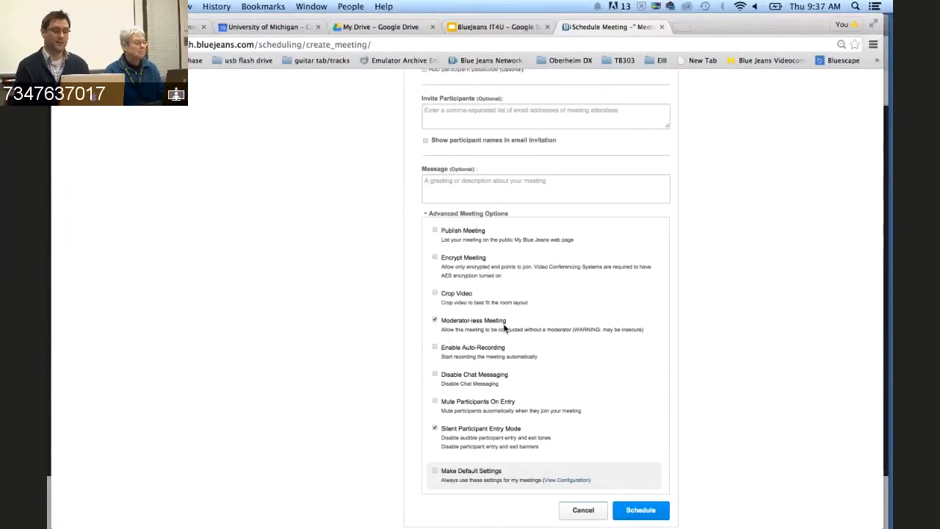
pyautogui.scroll(-2, 595, 363)
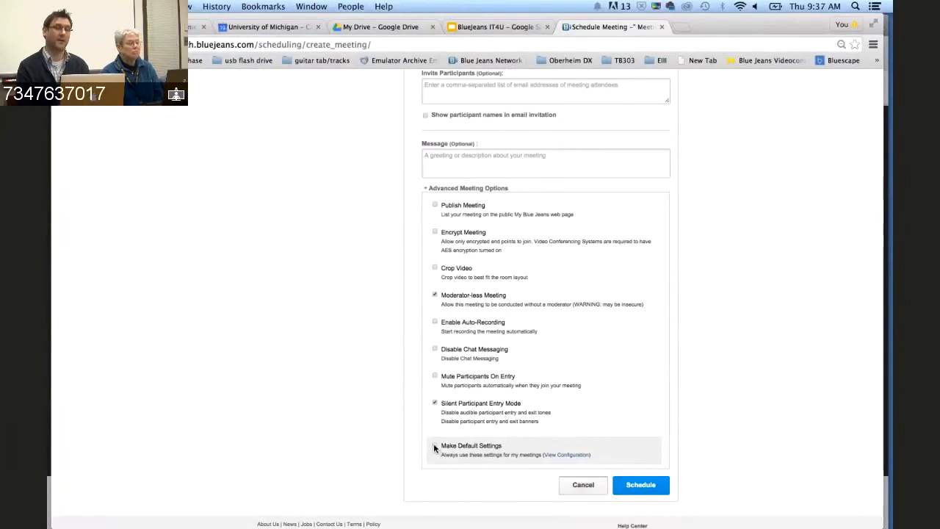
pyautogui.scroll(3, 384, 367)
pyautogui.scroll(-4, 384, 367)
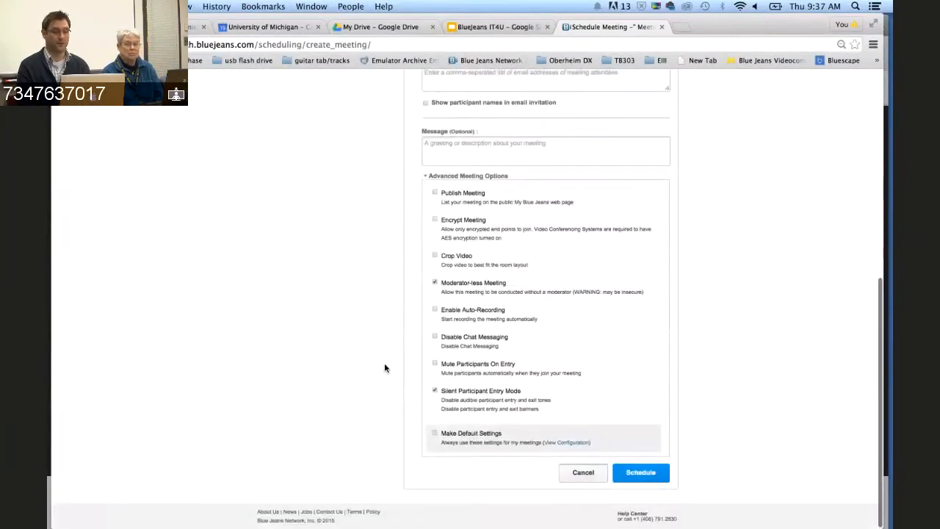
pyautogui.click(638, 480)
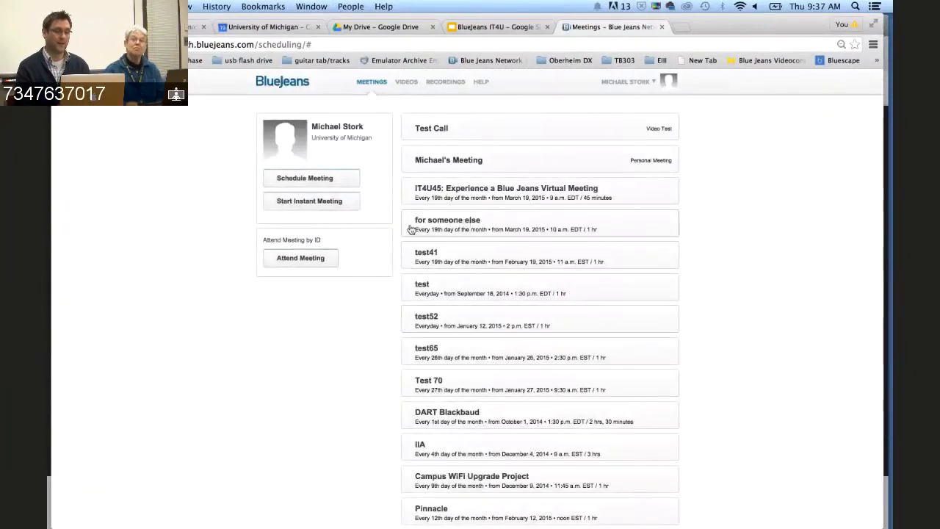
# - Expand the "for someone else" meeting in the meetings list and copy its meeting details to the clipboard
pyautogui.click(572, 222)
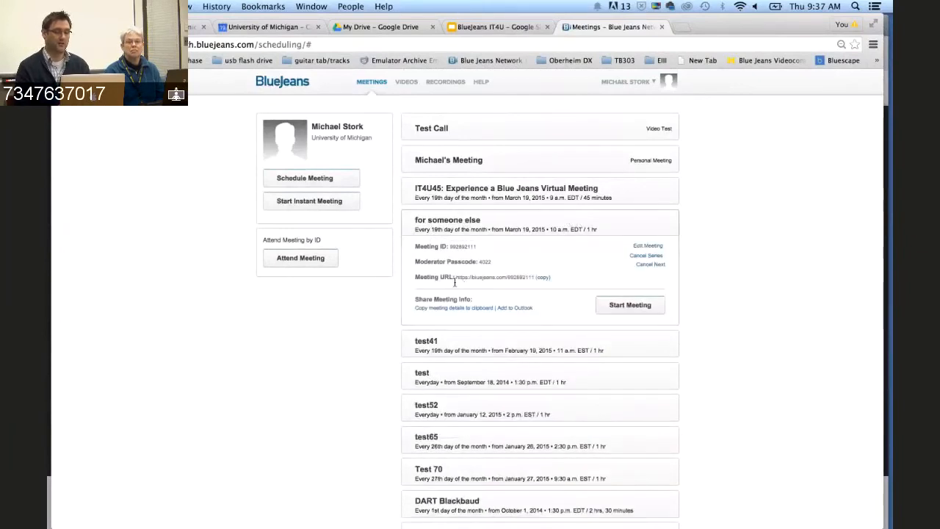
pyautogui.moveTo(456, 279); pyautogui.dragTo(543, 285)
pyautogui.click(572, 271)
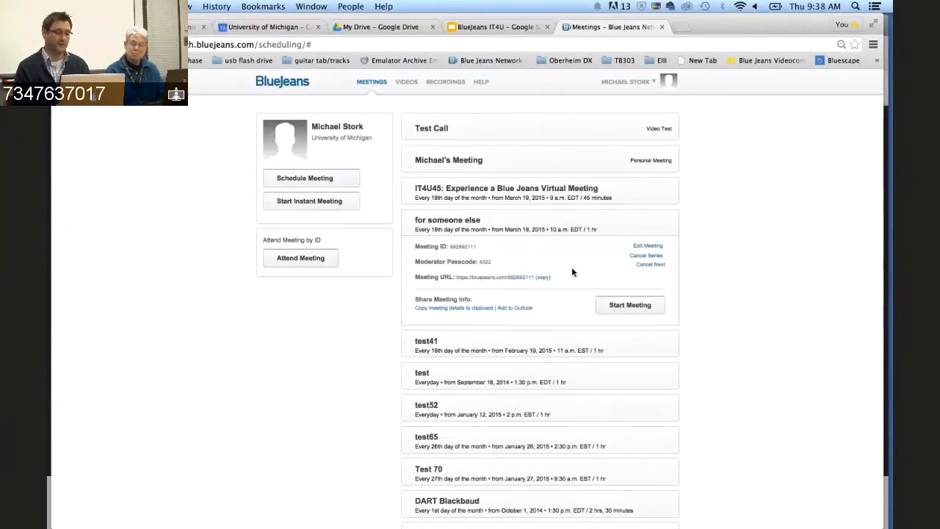
pyautogui.click(446, 310)
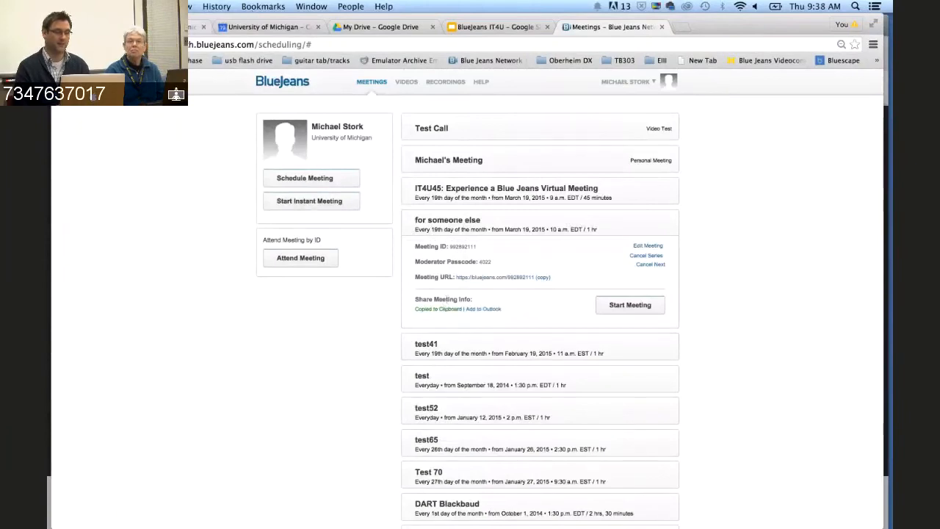
# - Switch to Gmail, compose a new message, and paste the copied meeting details into its body
pyautogui.click(162, 27)
pyautogui.click(115, 164)
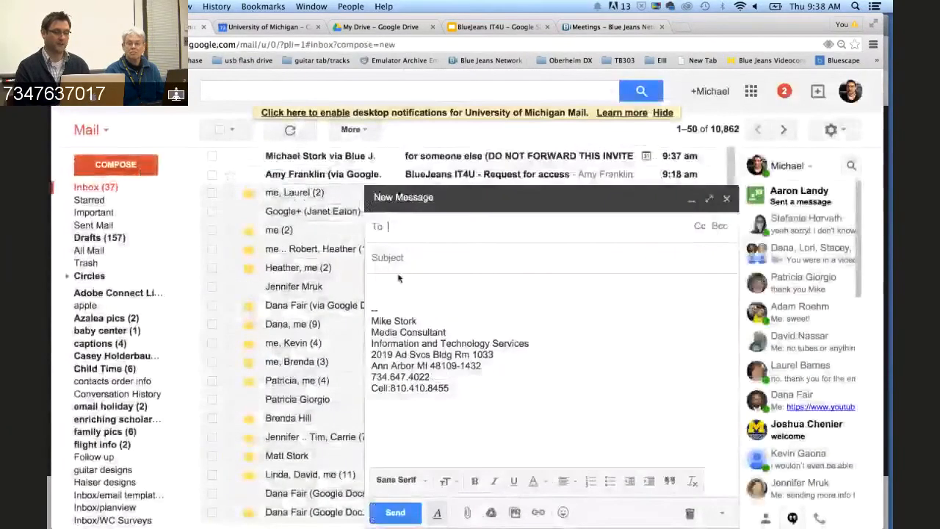
pyautogui.click(405, 284)
pyautogui.press('super+v')
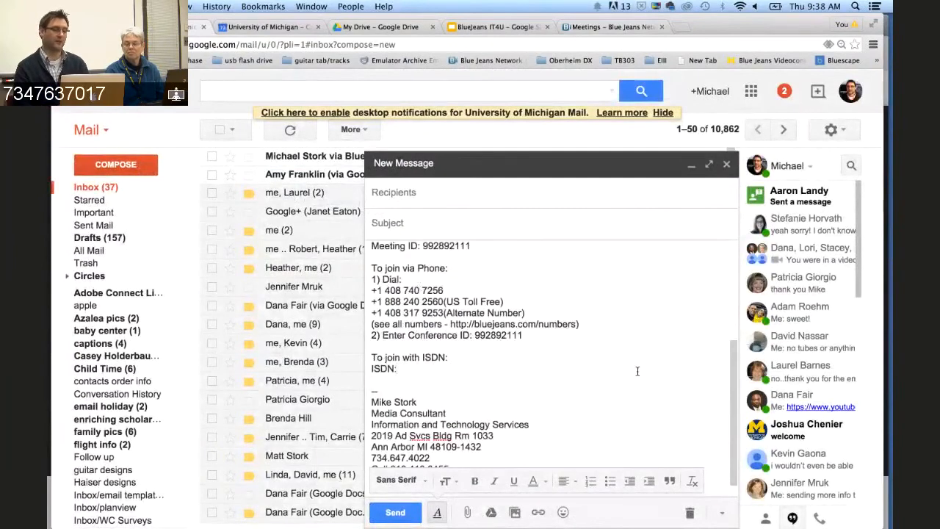
# - Delete the Lync, Cisco Jabber Video and Room System joining sections from the message body
pyautogui.scroll(1, 593, 349)
pyautogui.scroll(2, 593, 349)
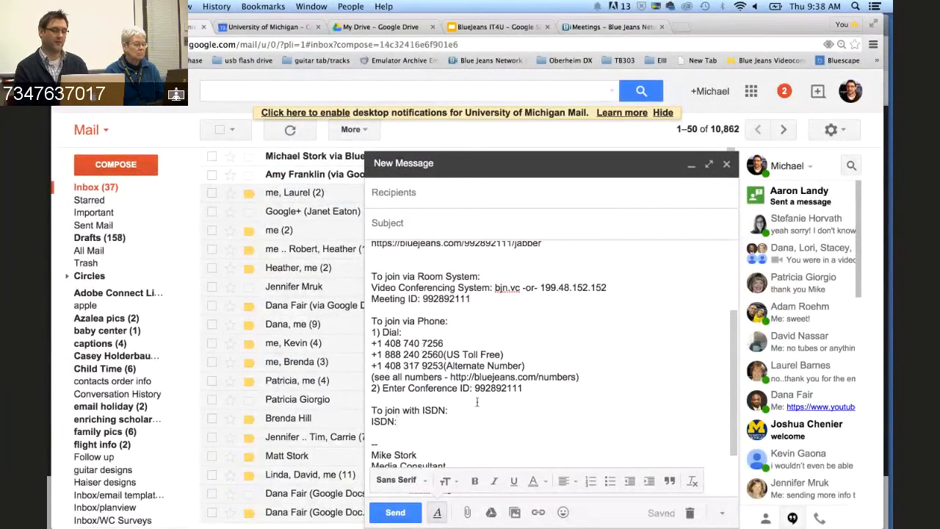
pyautogui.scroll(3, 491, 402)
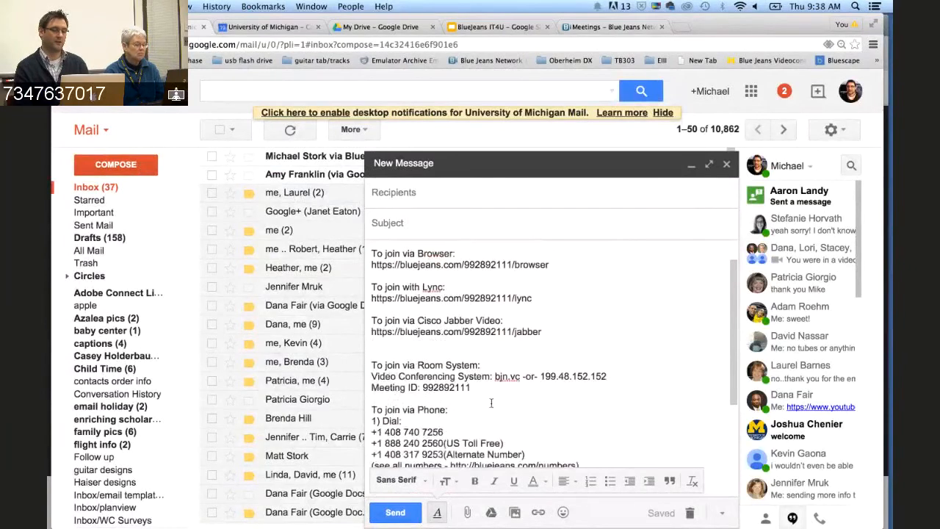
pyautogui.scroll(2, 491, 403)
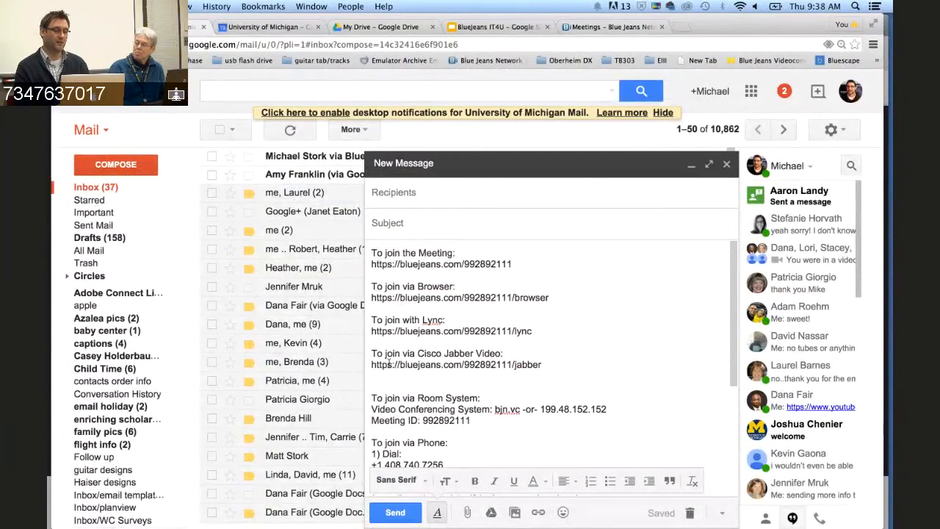
pyautogui.click(413, 380)
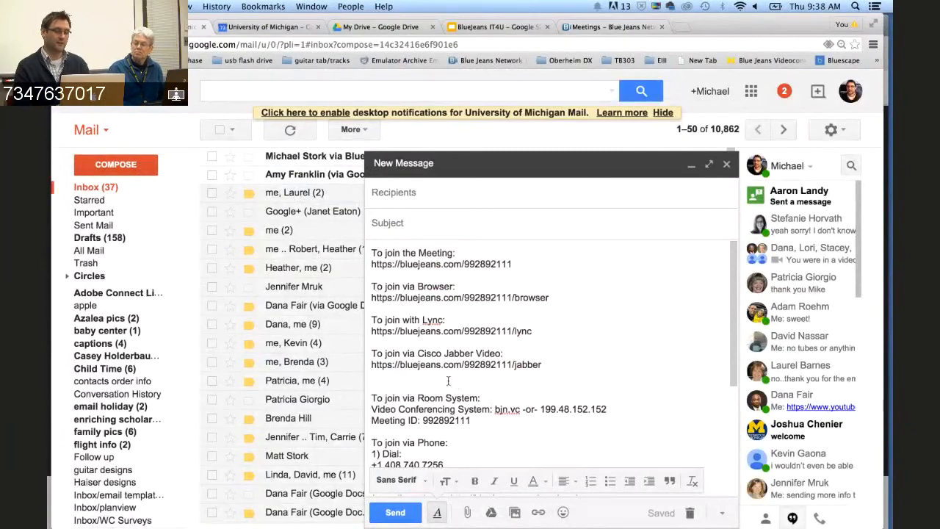
pyautogui.moveTo(482, 424); pyautogui.dragTo(373, 320)
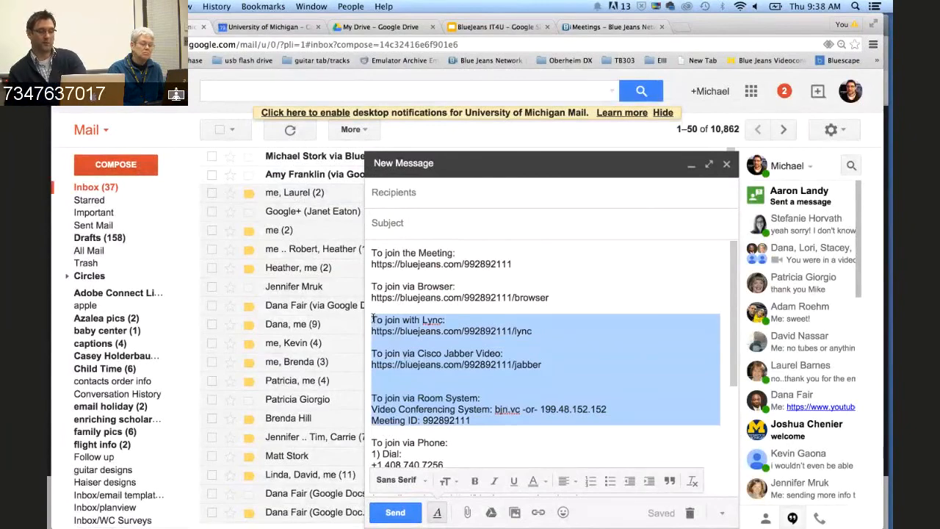
pyautogui.press('BackSpace')
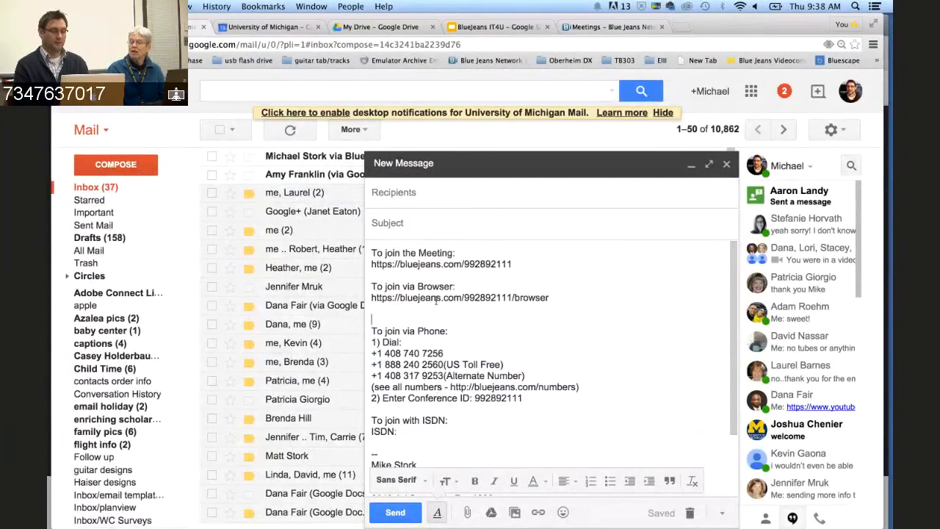
# - Minimize the draft, open the "for someone else" invitation email, and read its room-system and dial-in instructions
pyautogui.click(692, 169)
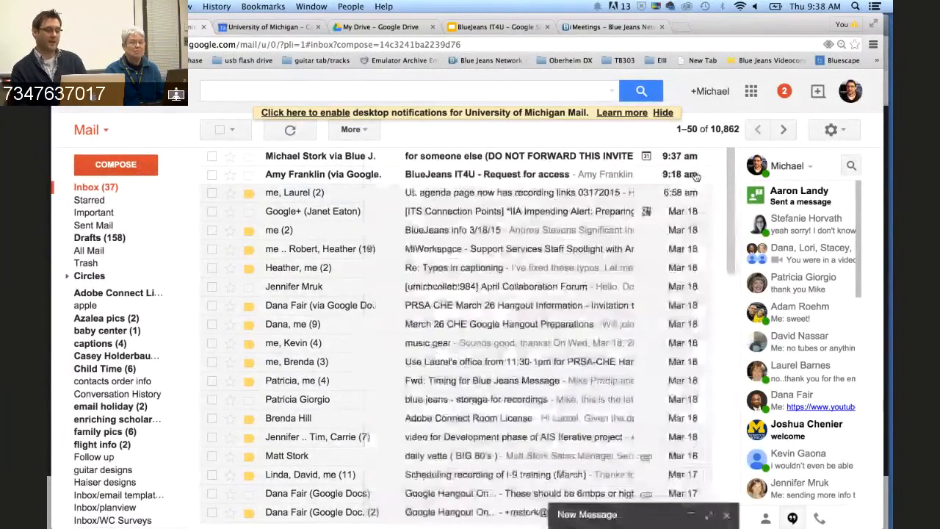
pyautogui.click(413, 159)
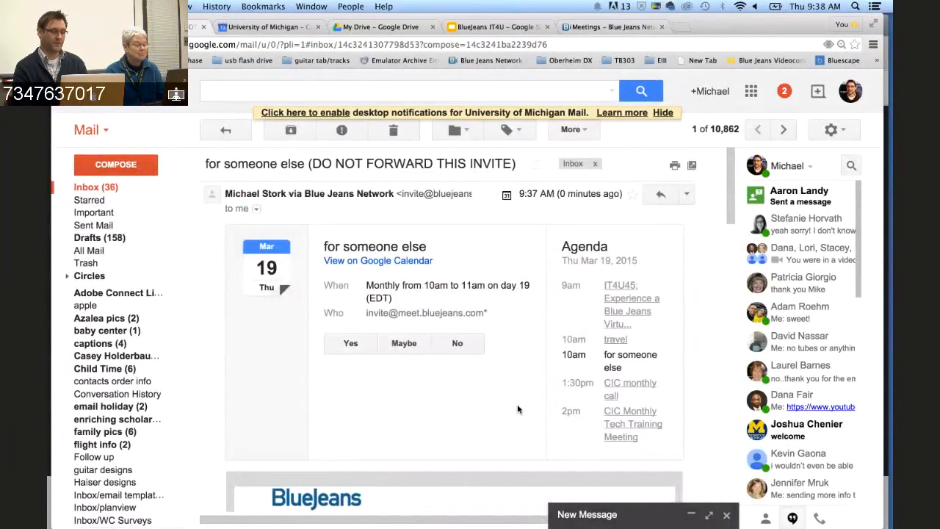
pyautogui.scroll(-10, 516, 408)
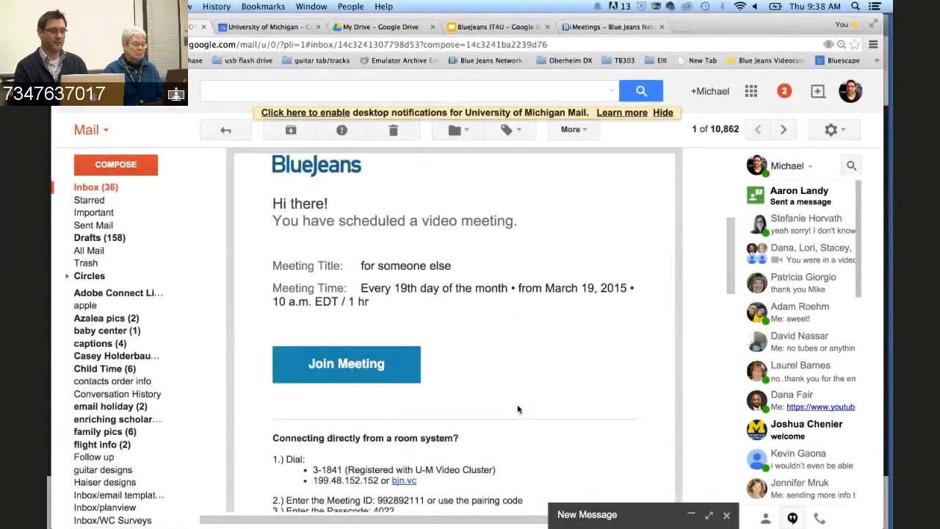
pyautogui.scroll(10, 516, 409)
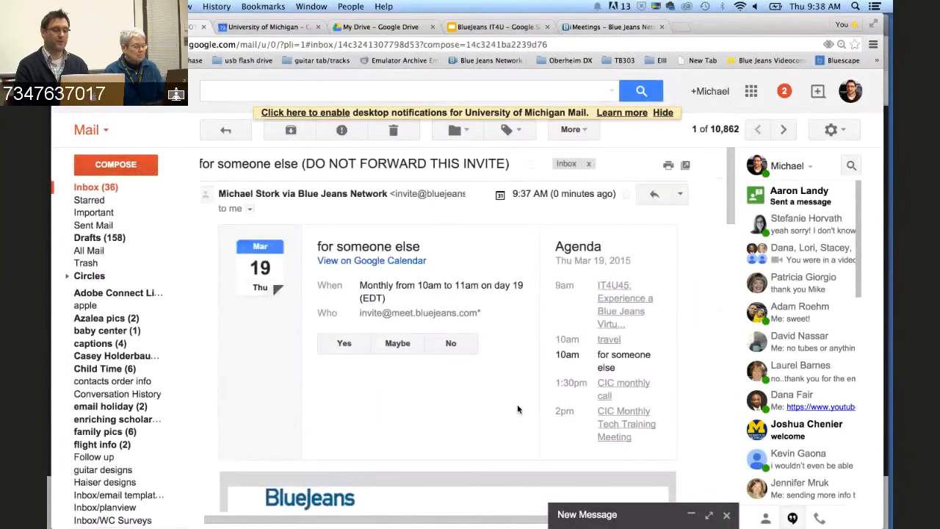
pyautogui.scroll(-14, 517, 409)
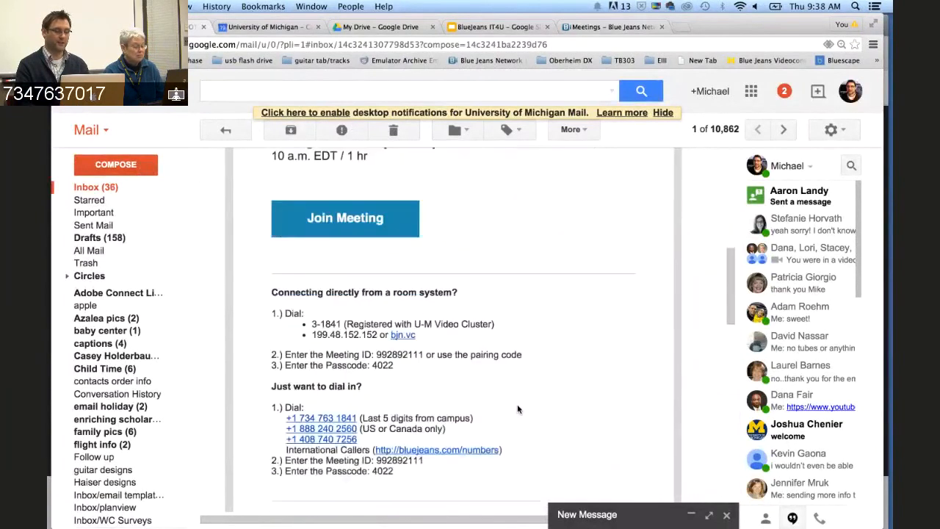
pyautogui.scroll(-1, 517, 408)
pyautogui.scroll(2, 517, 408)
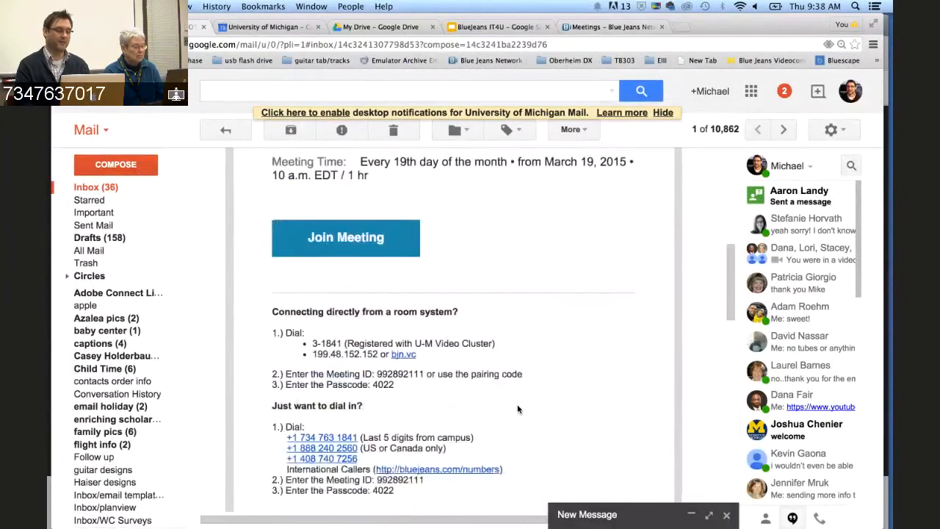
# - Compare the draft's joining details with the invitation email, minimizing the draft again to review the invitation's meeting information
pyautogui.click(596, 514)
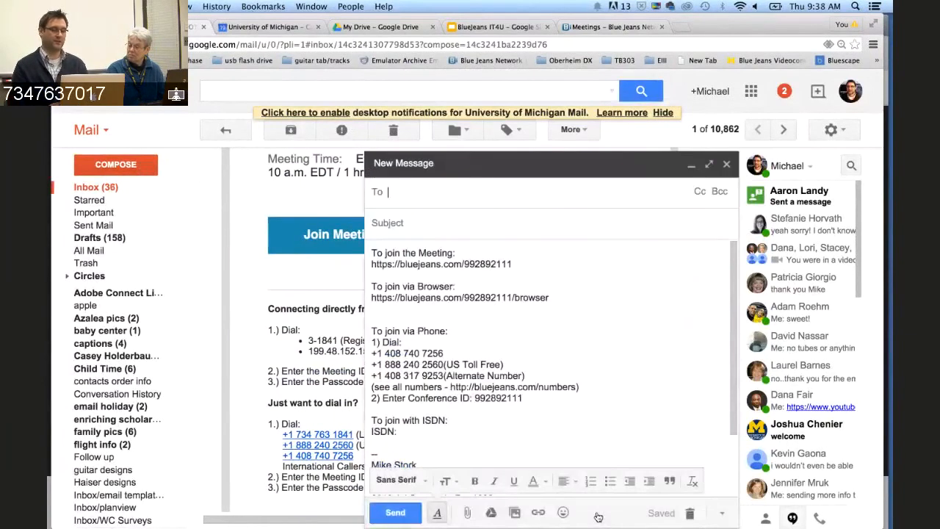
pyautogui.click(690, 165)
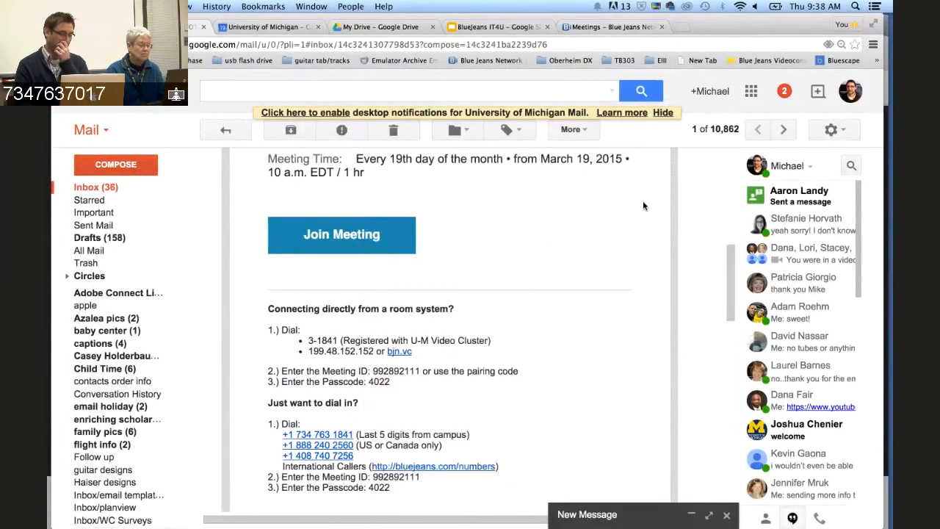
pyautogui.scroll(10, 533, 311)
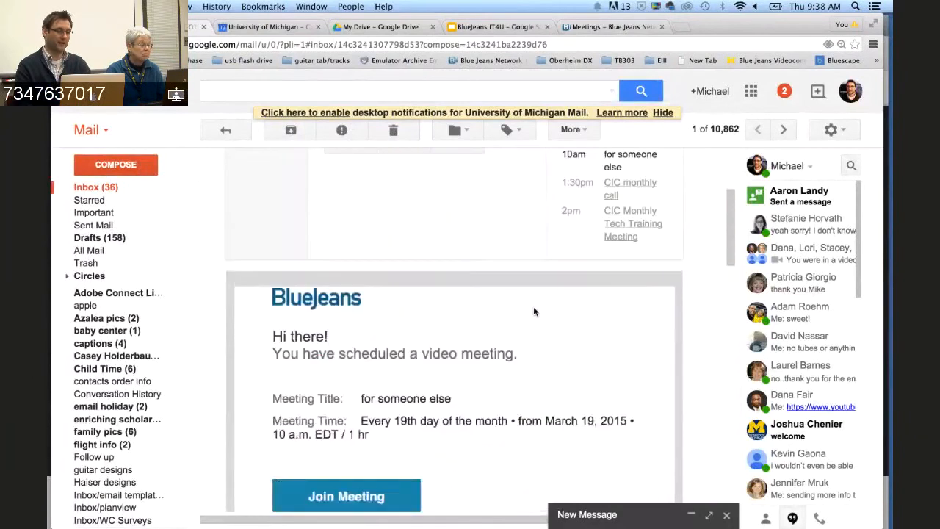
pyautogui.scroll(-3, 533, 311)
pyautogui.scroll(-3, 533, 312)
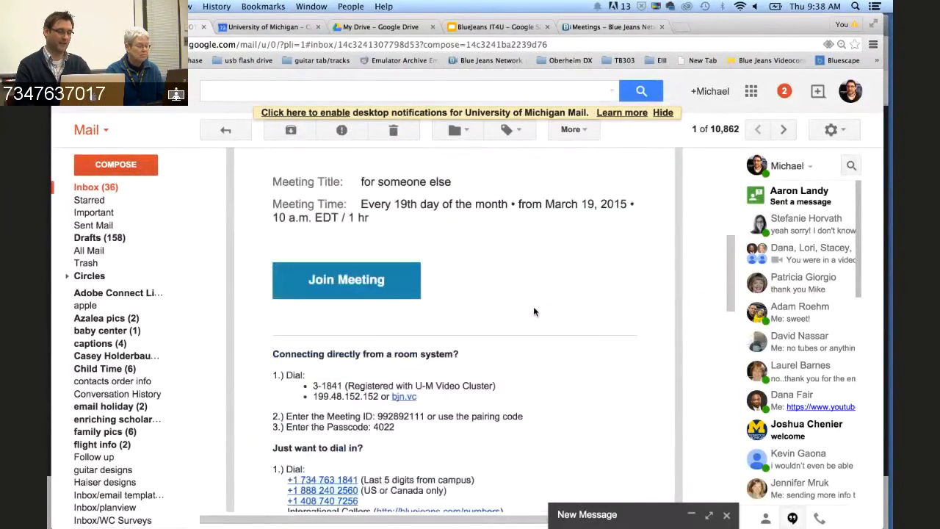
pyautogui.scroll(6, 534, 311)
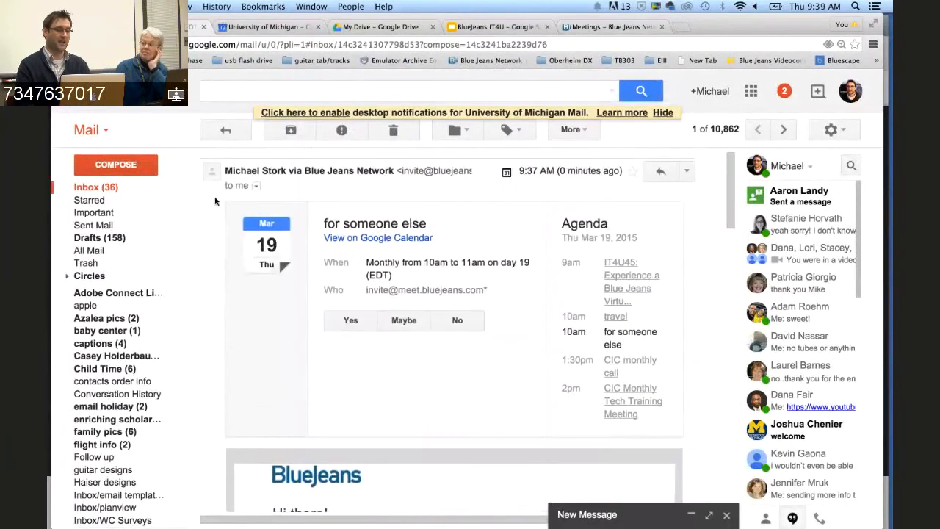
# - Return to the inbox, switch to Google Calendar, and review the full details of the "for someone else" event on March 19
pyautogui.click(144, 193)
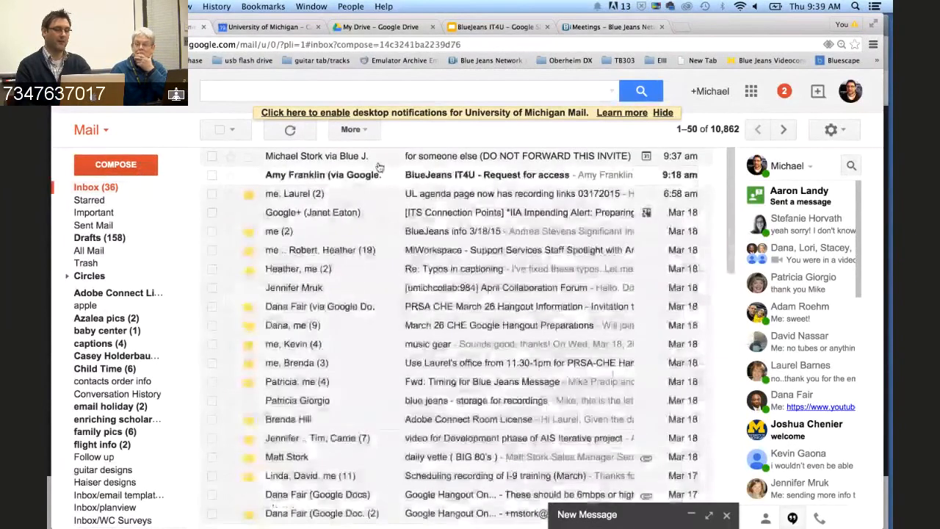
pyautogui.click(277, 27)
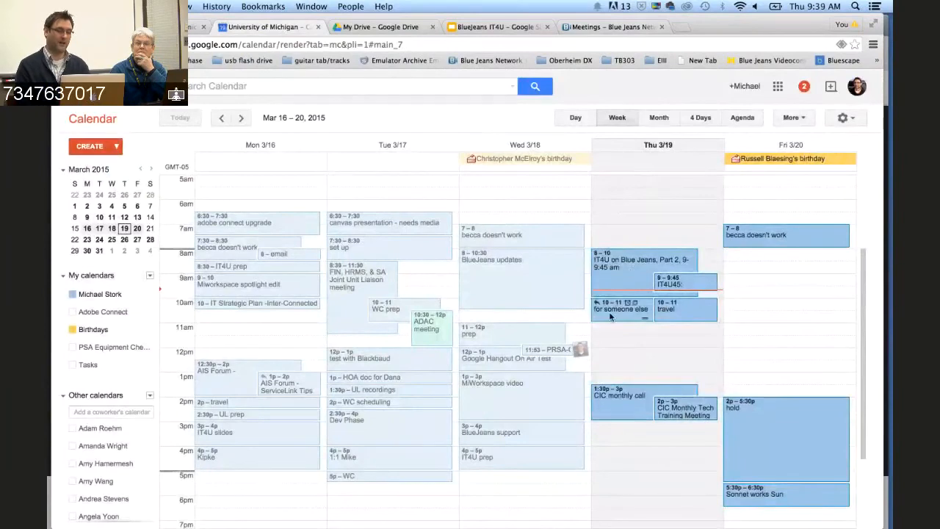
pyautogui.click(609, 312)
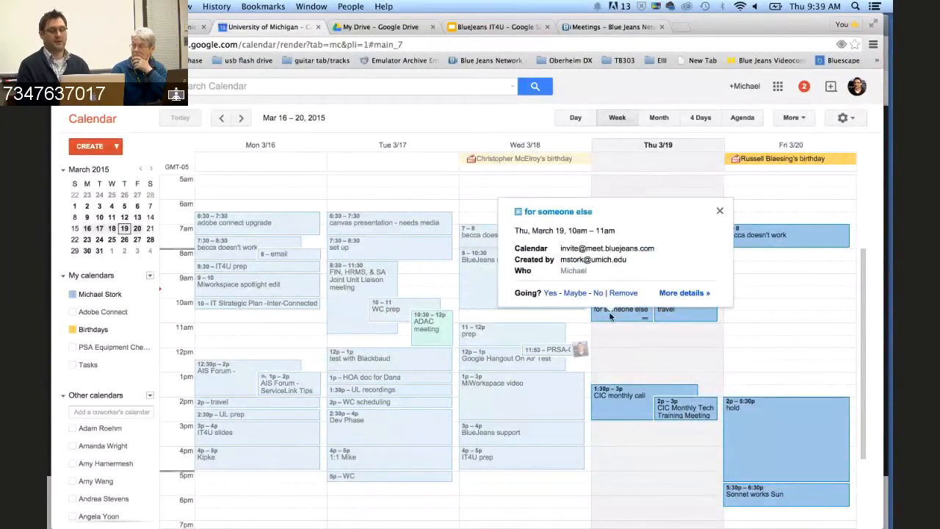
pyautogui.click(613, 312)
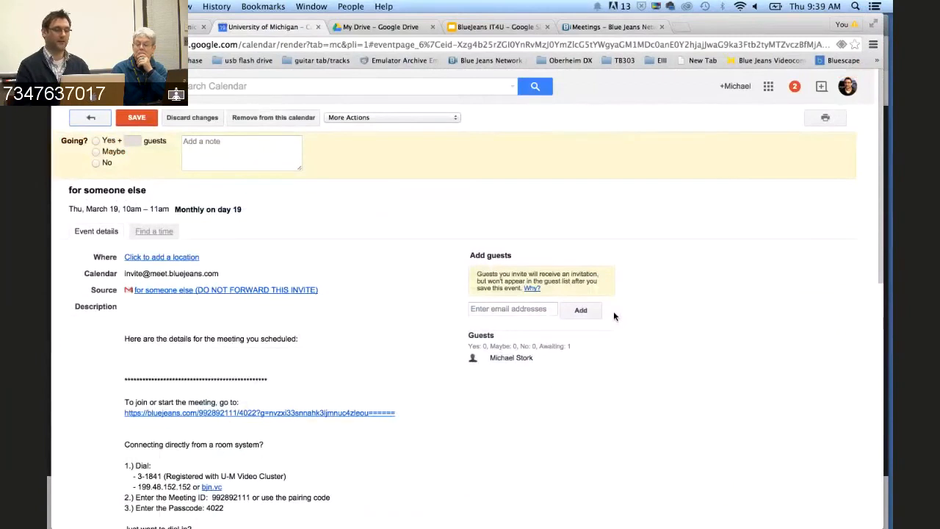
pyautogui.click(94, 117)
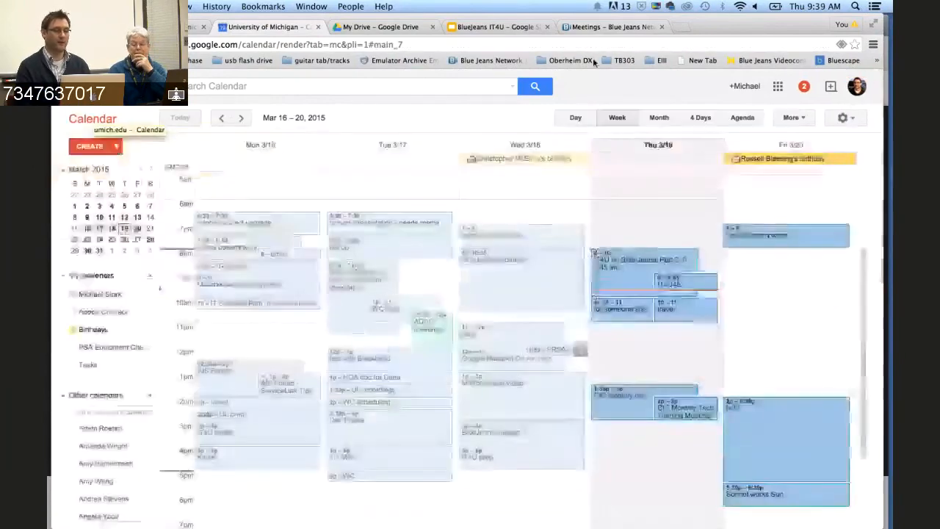
# - Switch to the Blue Jeans meetings page, highlight the "for someone else" meeting URL, and copy the meeting's details to the clipboard
pyautogui.click(607, 26)
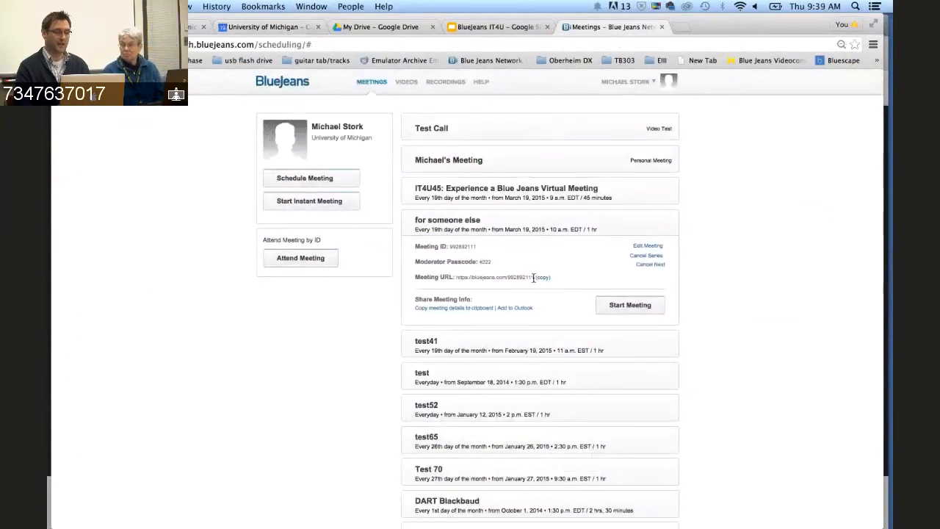
pyautogui.moveTo(534, 278); pyautogui.dragTo(457, 281)
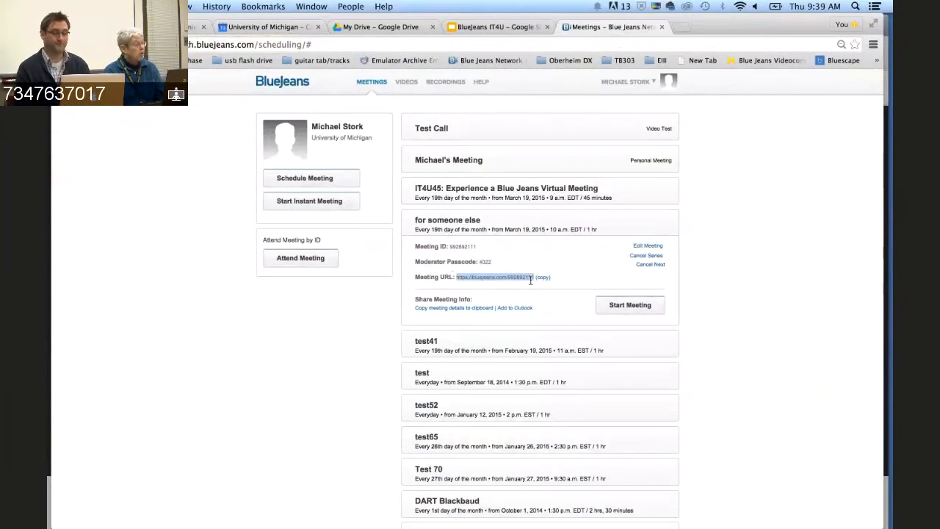
pyautogui.click(694, 256)
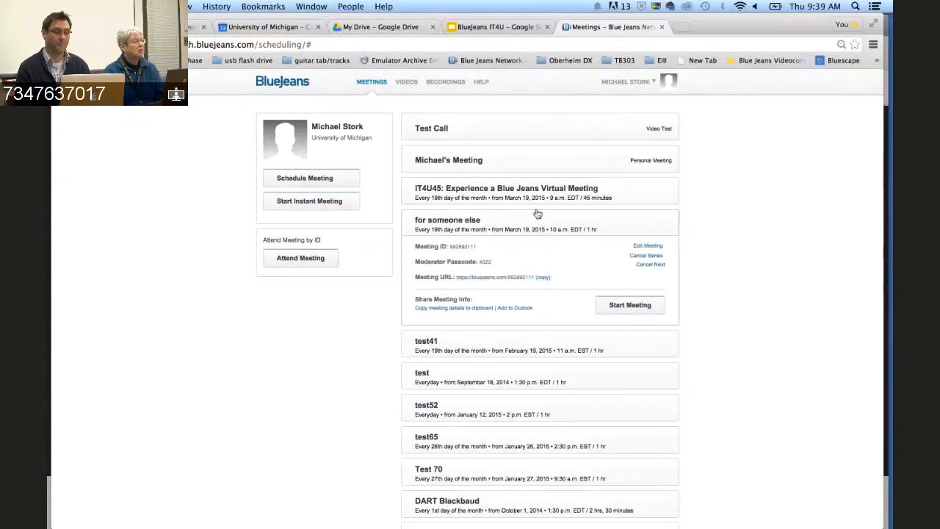
pyautogui.click(472, 308)
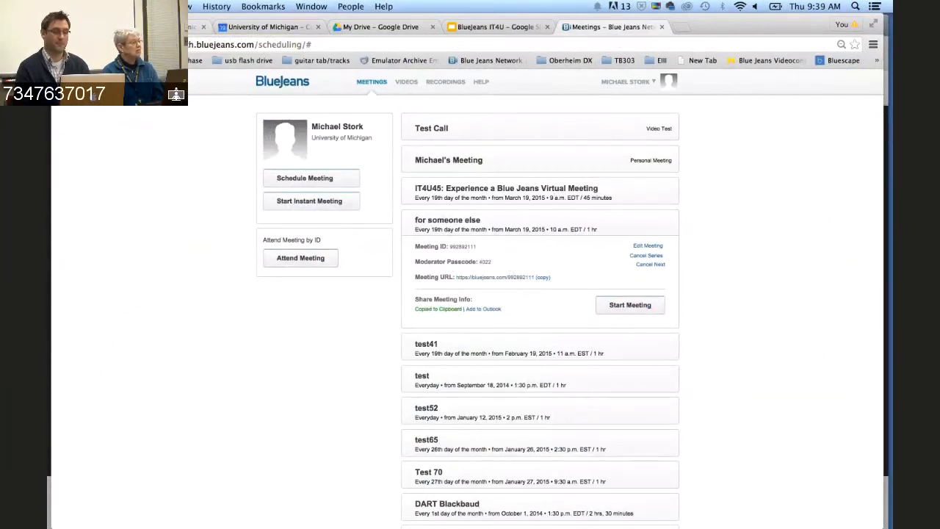
# - Switch to Gmail, compose another new message, and paste the copied meeting details above the signature
pyautogui.click(268, 26)
pyautogui.press('c')
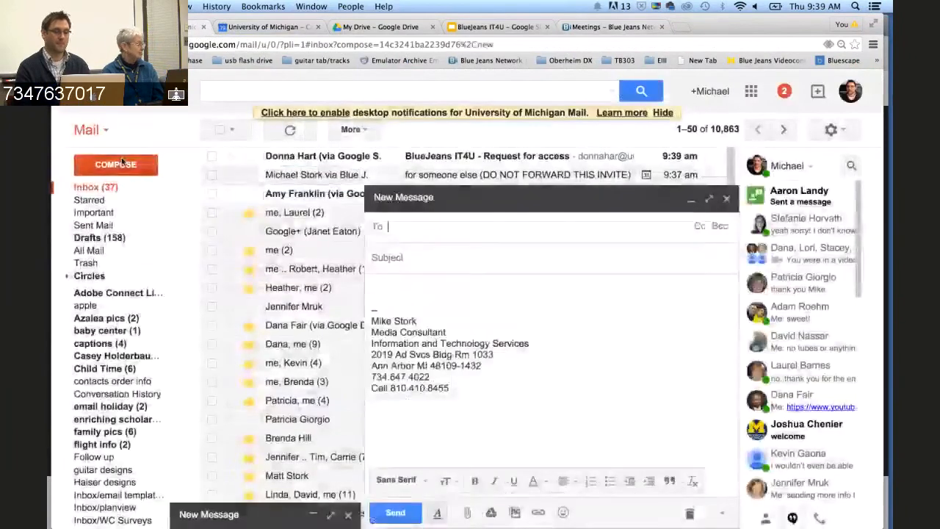
pyautogui.click(468, 290)
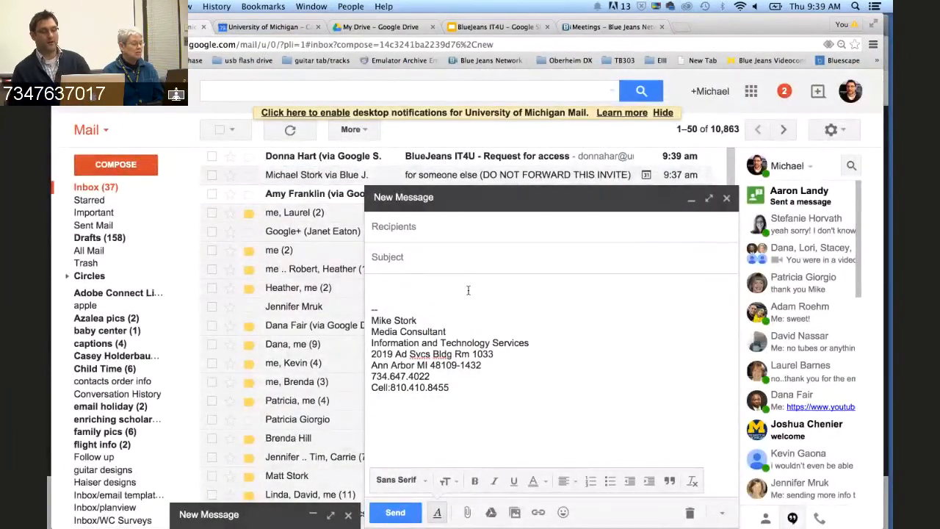
pyautogui.press('super+v')
# - Delete the Browser, Lync, Cisco Jabber Video and Room System joining sections from the new message, and minimize the draft
pyautogui.scroll(5, 525, 299)
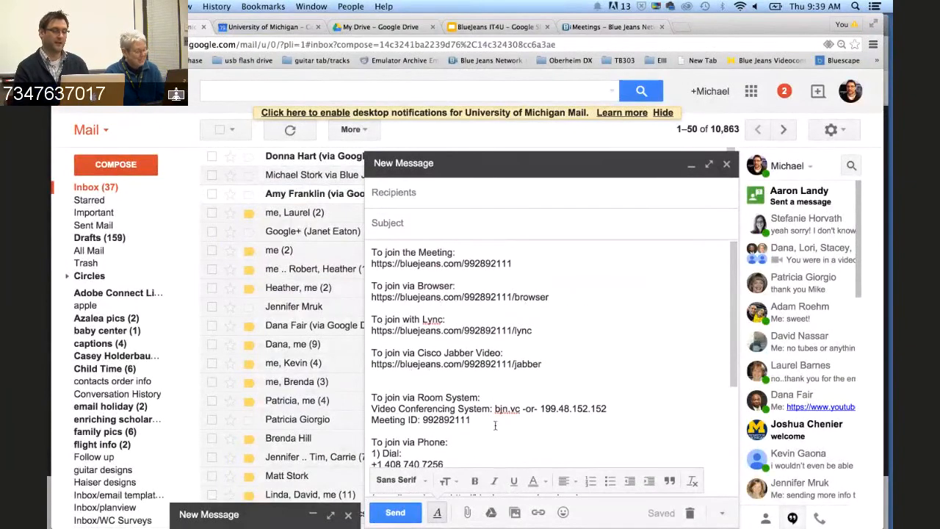
pyautogui.moveTo(491, 428); pyautogui.dragTo(369, 287)
pyautogui.press('BackSpace')
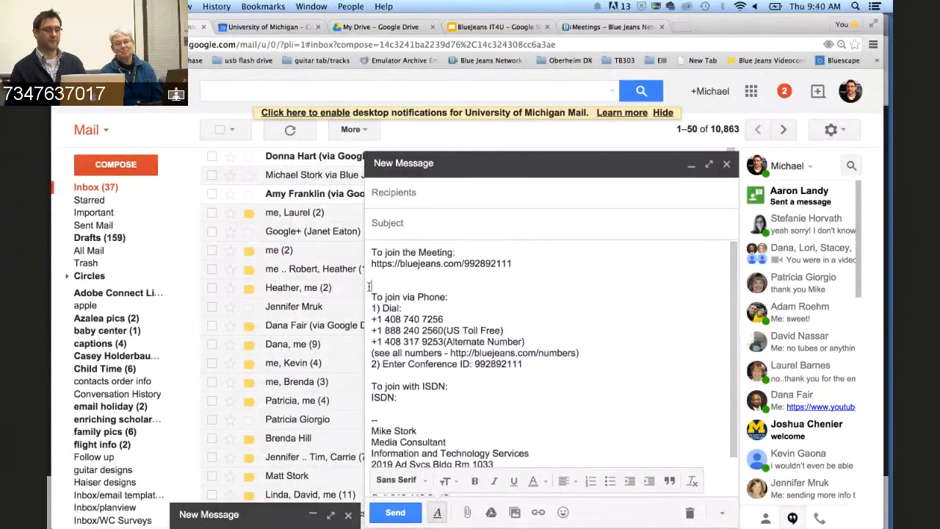
pyautogui.click(690, 164)
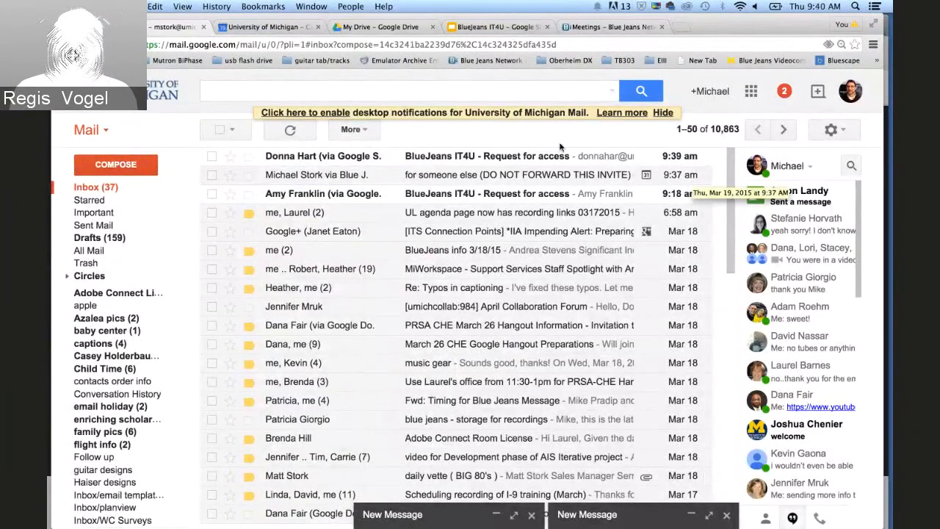
# - Switch to the Blue Jeans video meeting window and stop sharing the entire screen
pyautogui.click(315, 6)
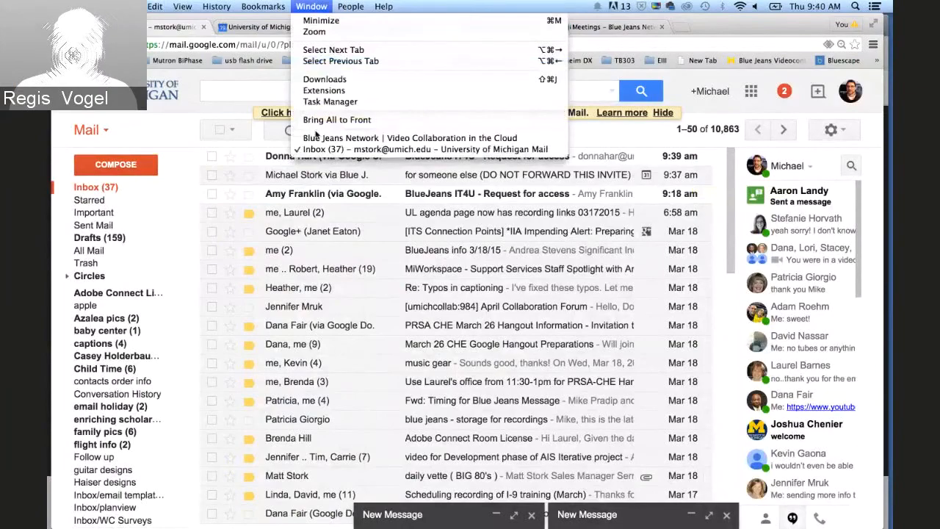
pyautogui.click(317, 138)
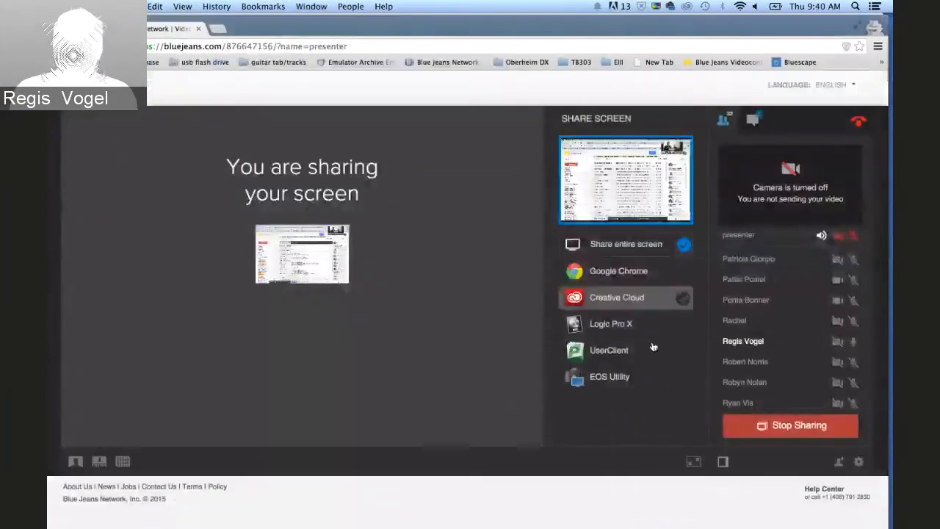
pyautogui.click(795, 426)
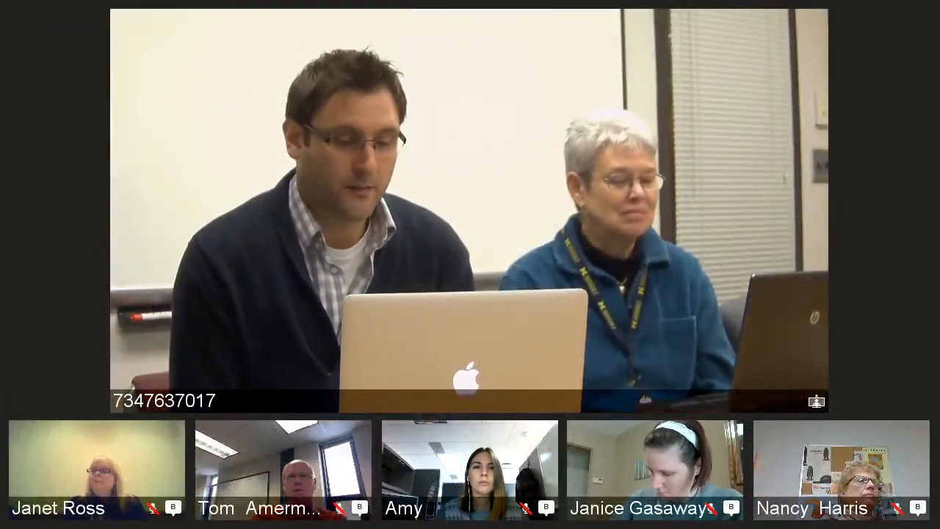